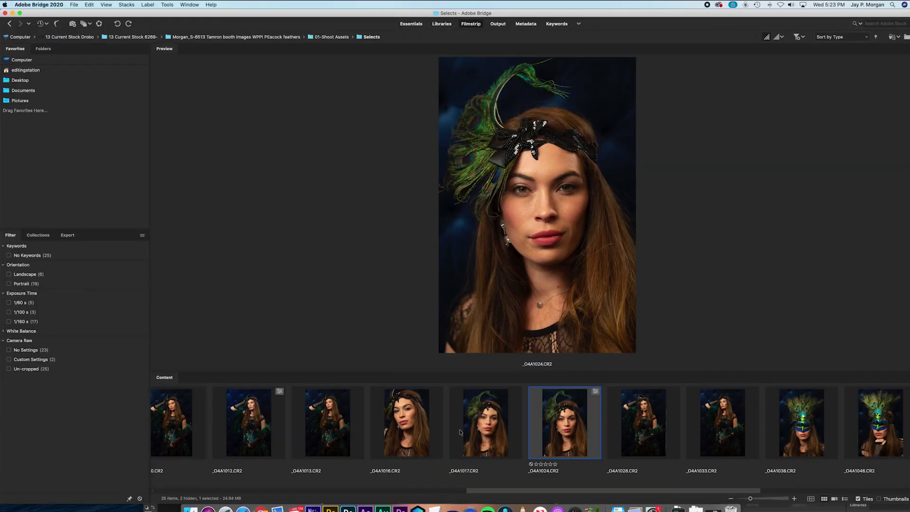
Open the raw portrait _O4A1024.CR2 through Camera Raw into Photoshop and launch the Skylum Luminar 4 filter on it
double_click(588, 428)
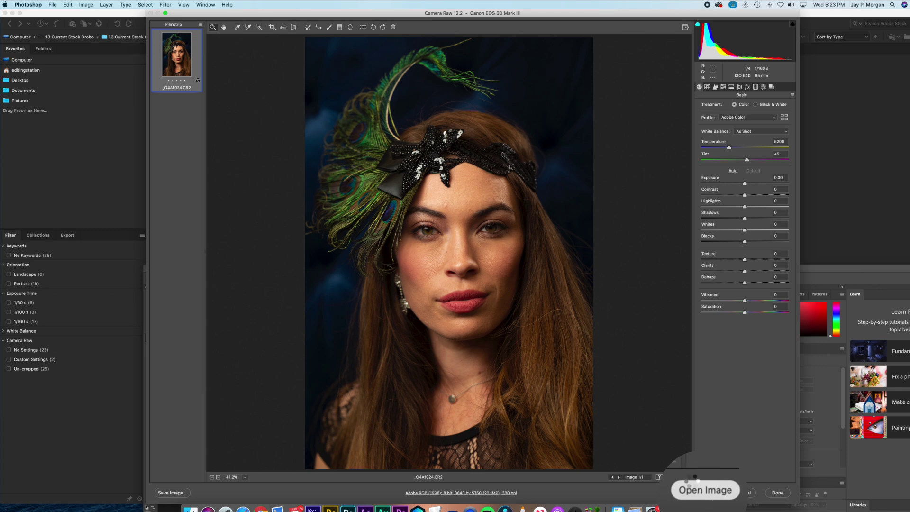
left_click(706, 491)
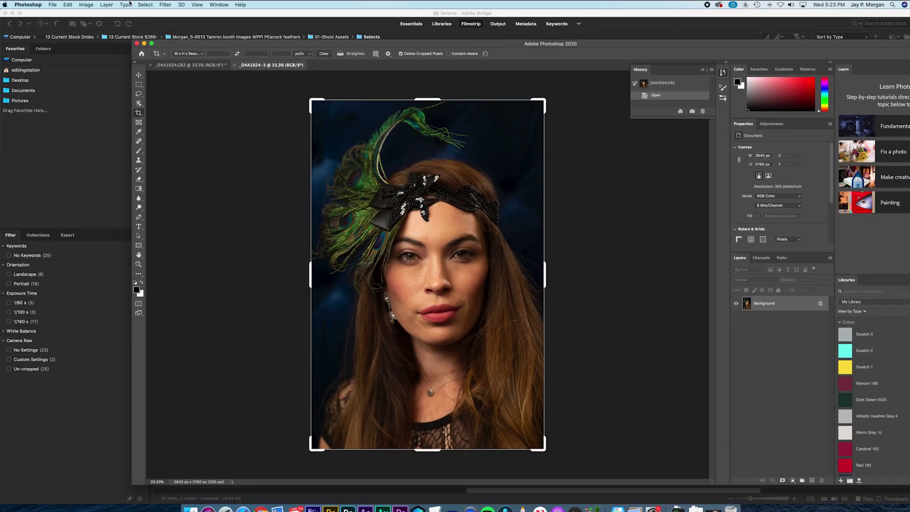
left_click(166, 4)
mouse_move(209, 167)
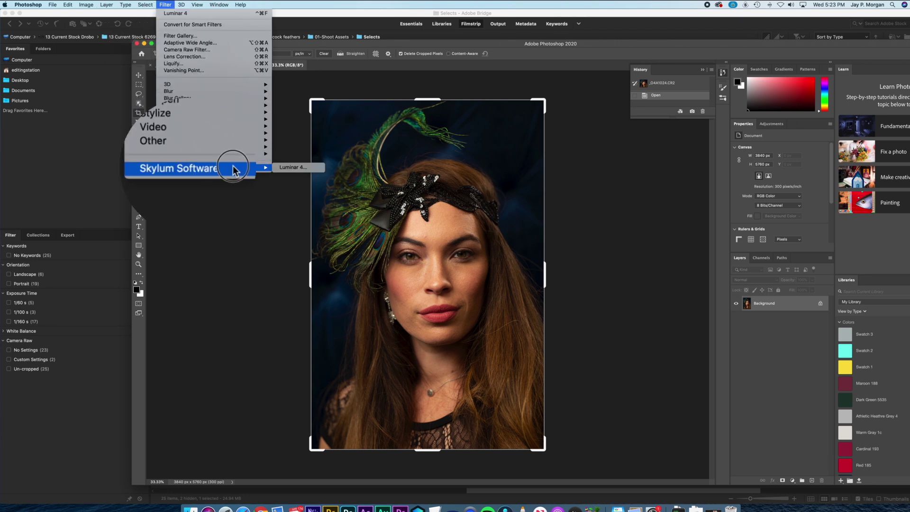
left_click(275, 168)
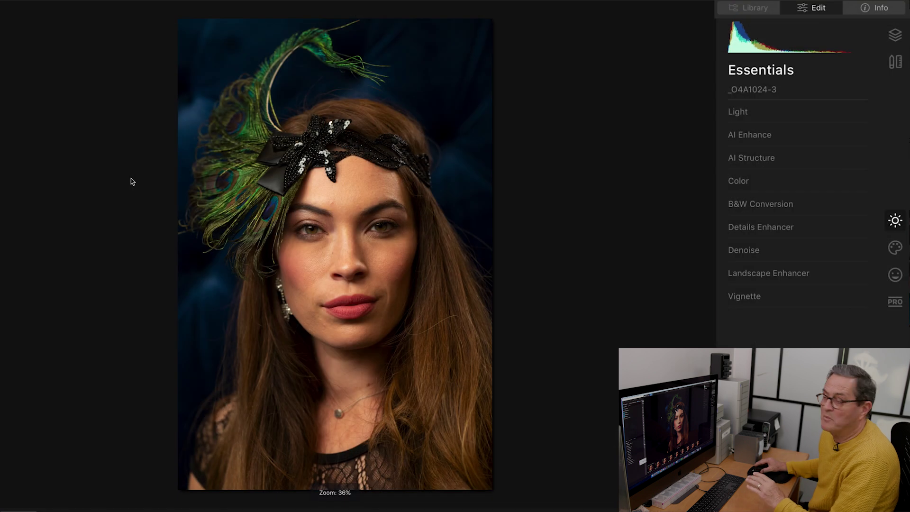
Adjust the portrait's Light settings to Temperature -30, Highlights -14 and Shadows 17
left_click(749, 110)
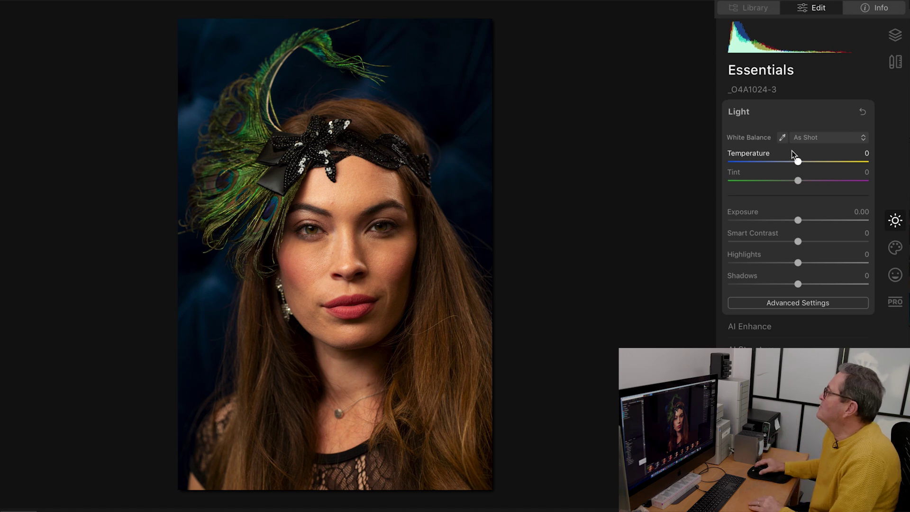
left_click_drag(799, 162, 782, 161)
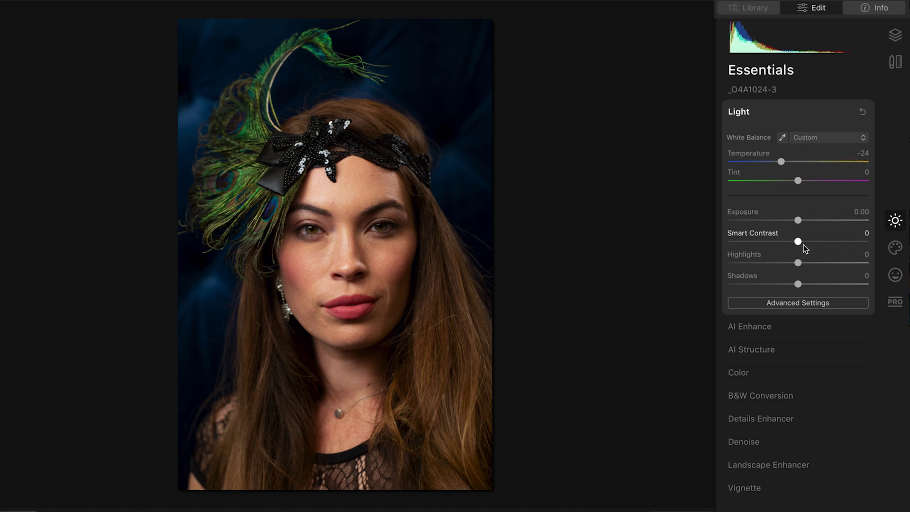
left_click_drag(799, 284, 811, 285)
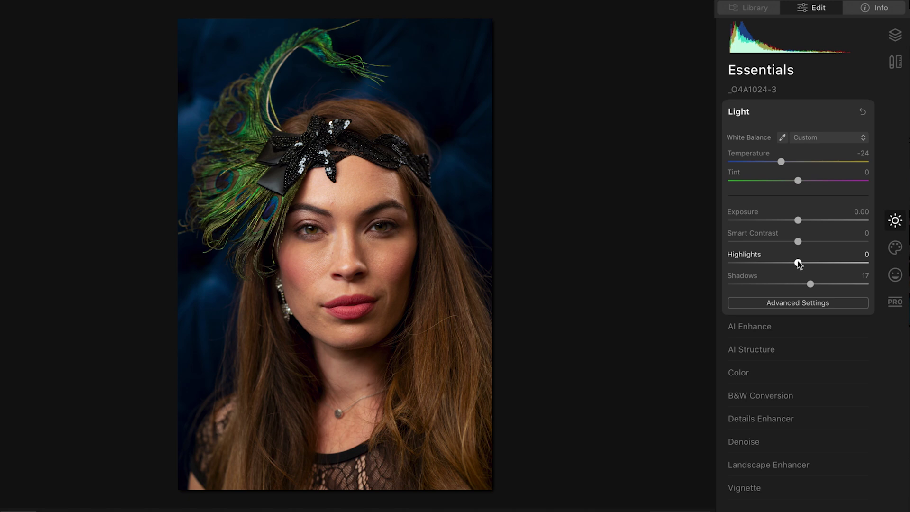
mouse_move(799, 263)
left_mouse_down()
mouse_move(813, 262)
mouse_move(778, 263)
mouse_move(801, 260)
mouse_move(789, 263)
left_mouse_up()
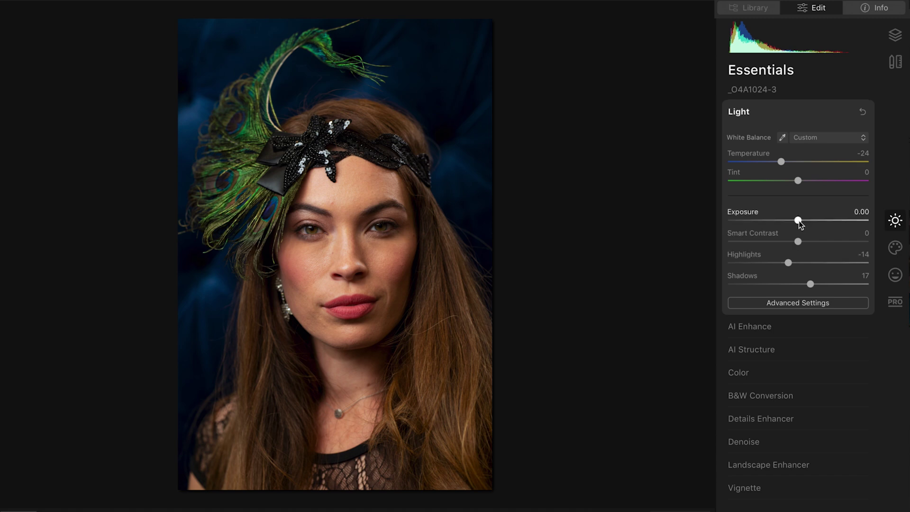
left_click_drag(781, 162, 777, 161)
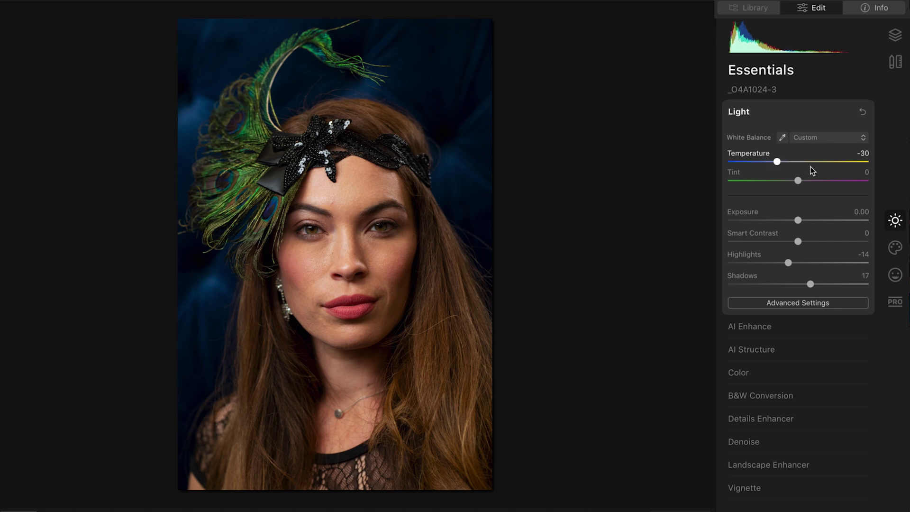
In the advanced Color settings, set the blue range to Hue 9, Saturation 32 and Luminance -19
left_click(742, 372)
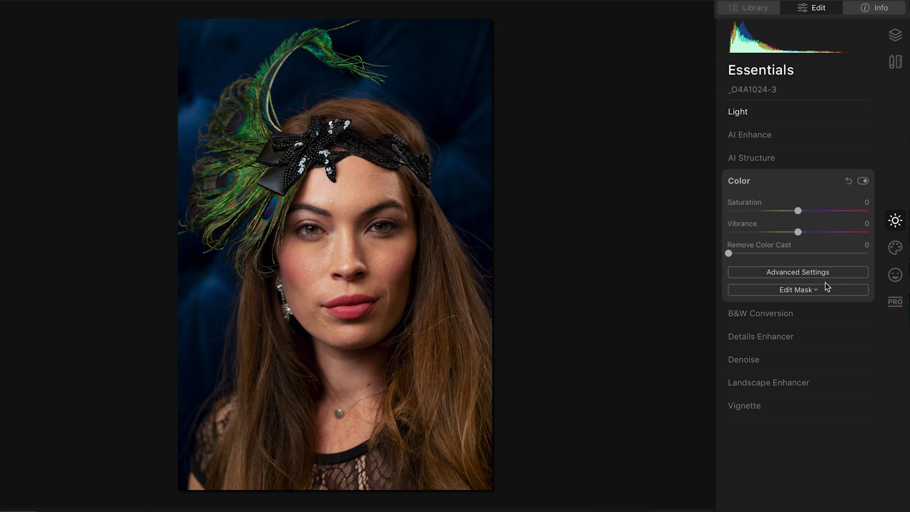
left_click(808, 272)
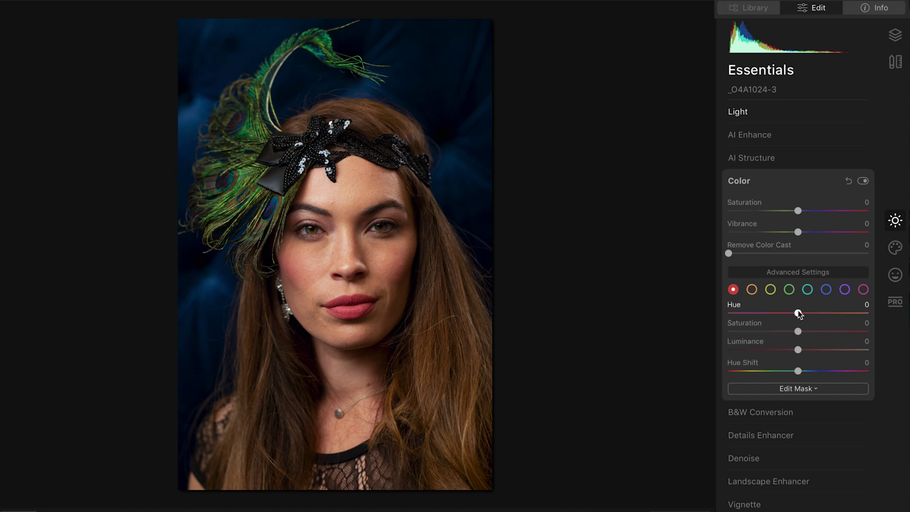
left_click(827, 290)
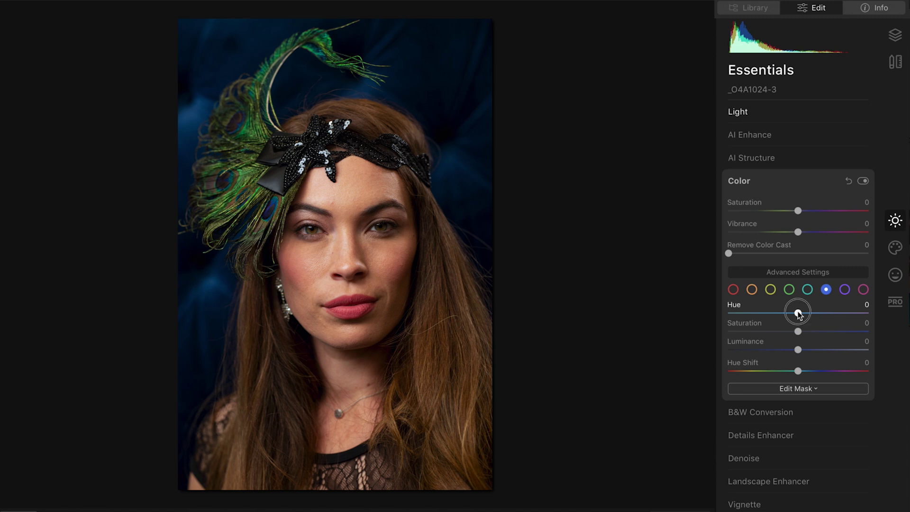
left_click_drag(820, 311, 821, 334)
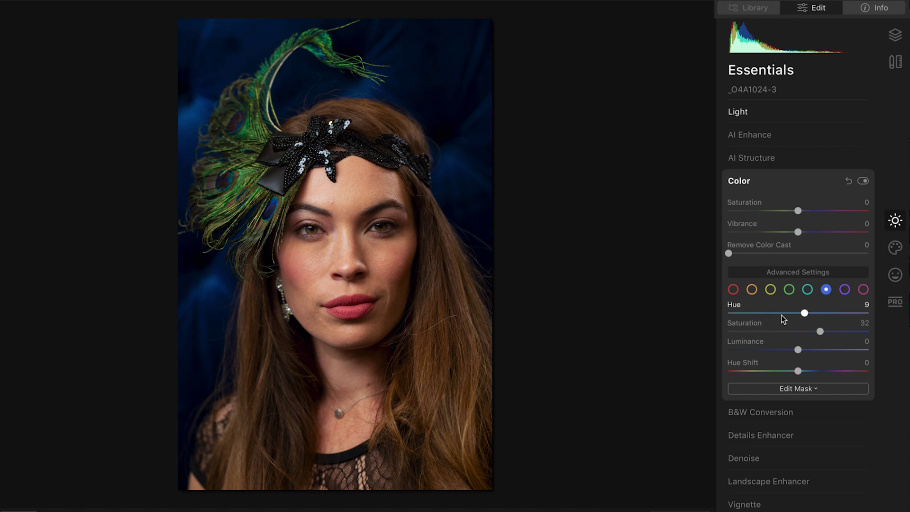
mouse_move(800, 351)
left_mouse_down()
mouse_move(839, 349)
mouse_move(768, 349)
mouse_move(786, 349)
left_mouse_up()
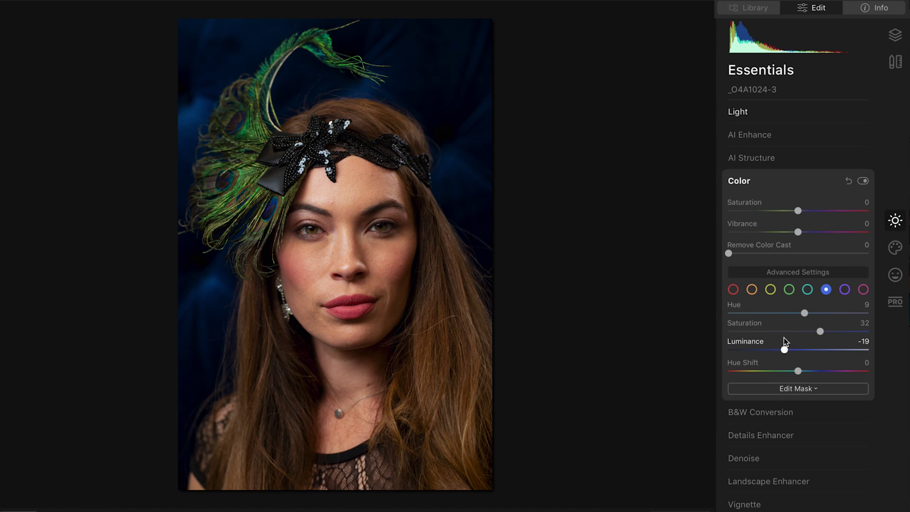
Adjust the hue and raise the saturation of the green range to make the peacock feathers more vivid
left_click(789, 290)
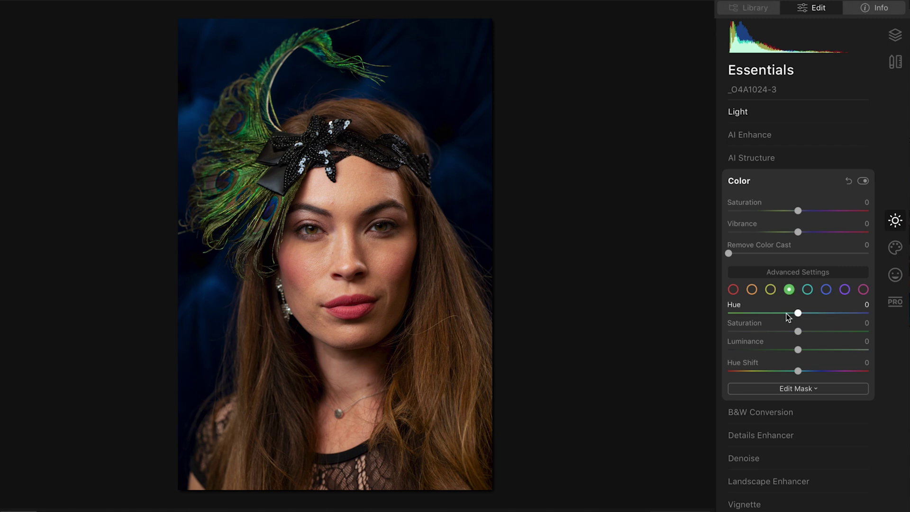
left_click_drag(799, 315, 826, 331)
left_click(572, 1)
left_click_drag(335, 5, 475, 29)
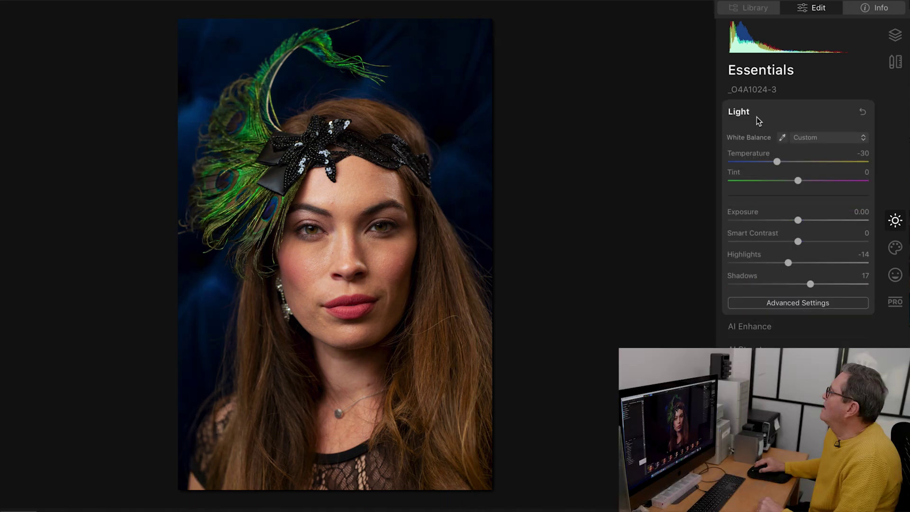
left_click(739, 115)
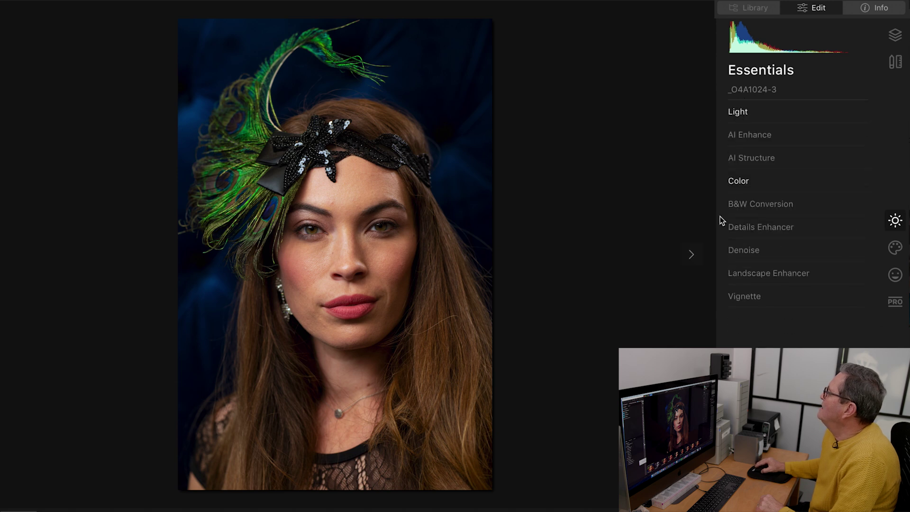
Apply the AI Skin Enhancer to the portrait with AI Skin Defects Removal enabled and Amount 34
left_click(893, 277)
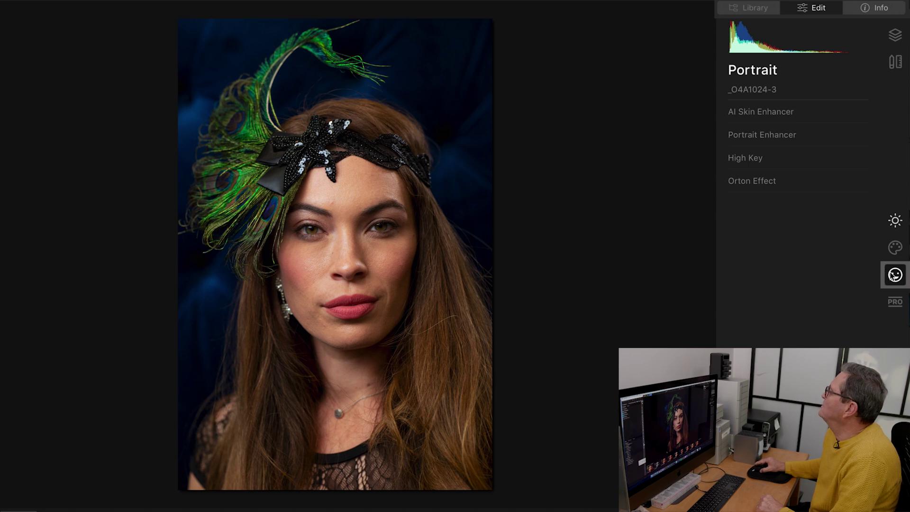
left_click(766, 111)
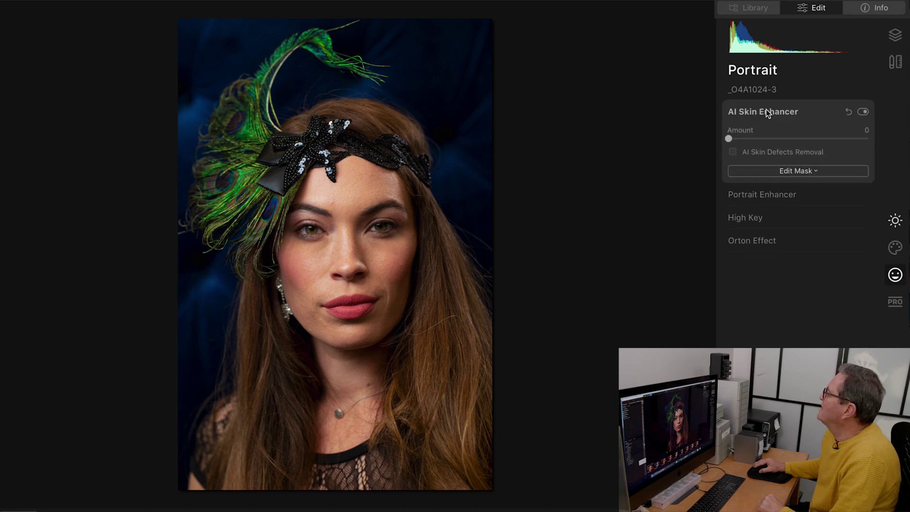
left_click(732, 153)
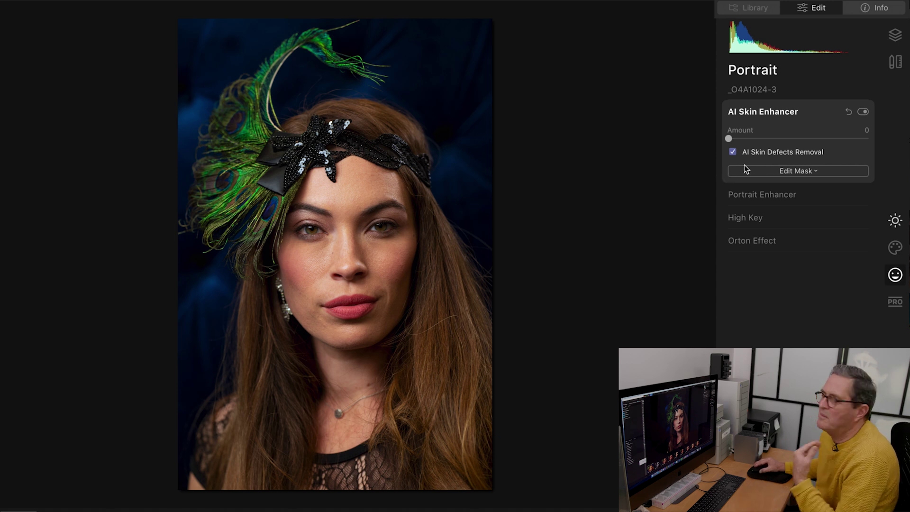
left_click_drag(730, 139, 778, 137)
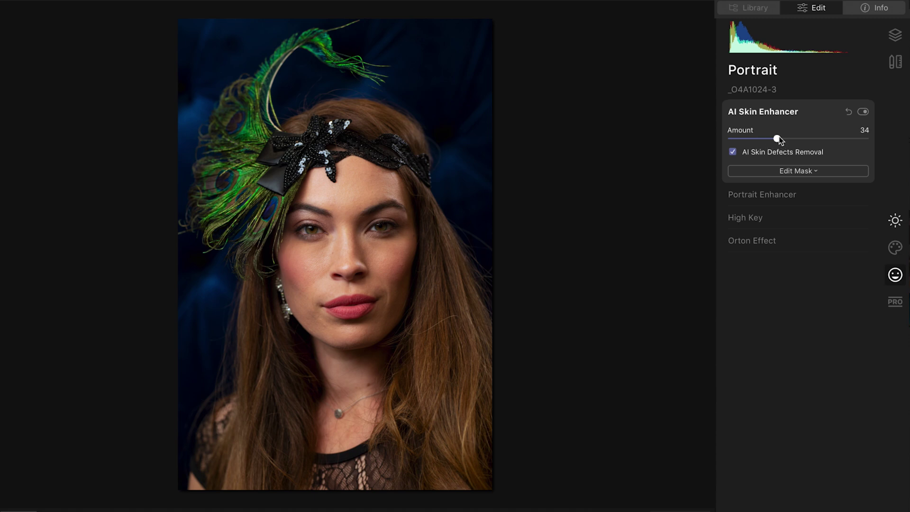
left_click_drag(778, 137, 897, 145)
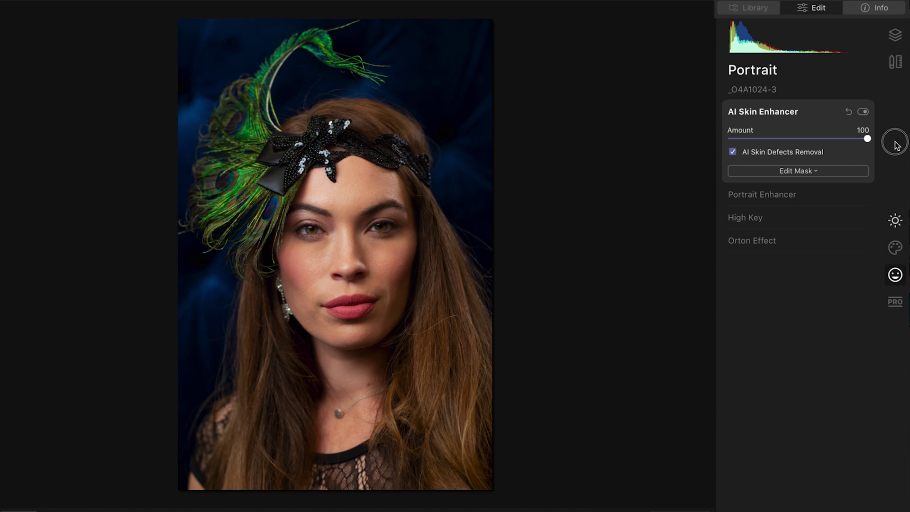
left_click_drag(897, 144, 771, 145)
left_click_drag(768, 143, 778, 140)
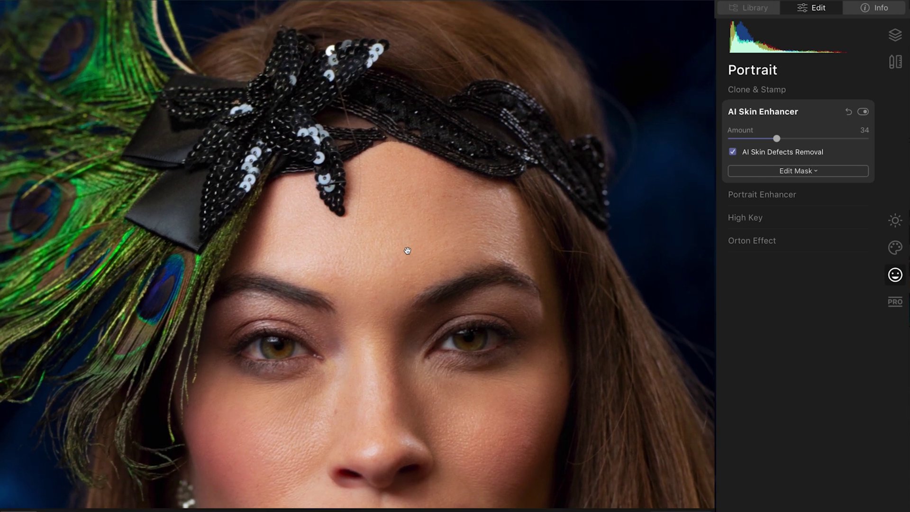
Start the Erase tool and mark the stray strand sticking out from the top of the curled peacock feather
left_click(896, 65)
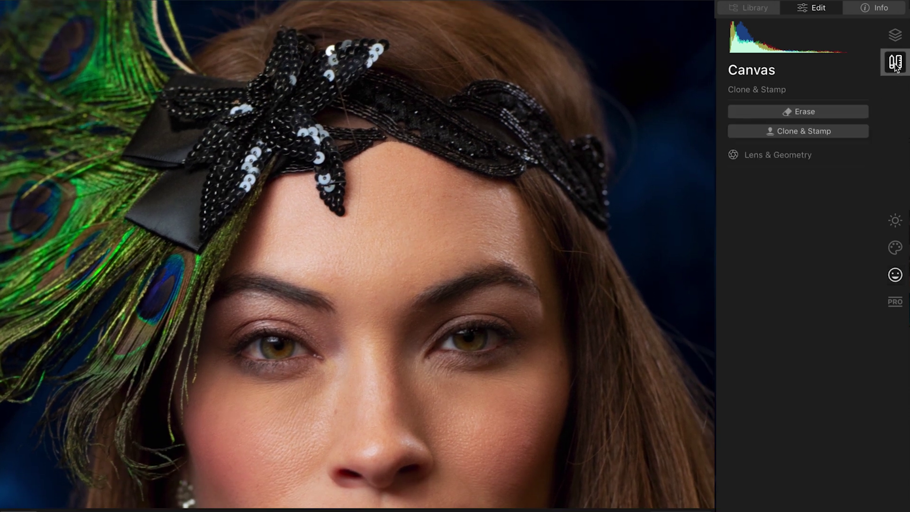
left_click(820, 112)
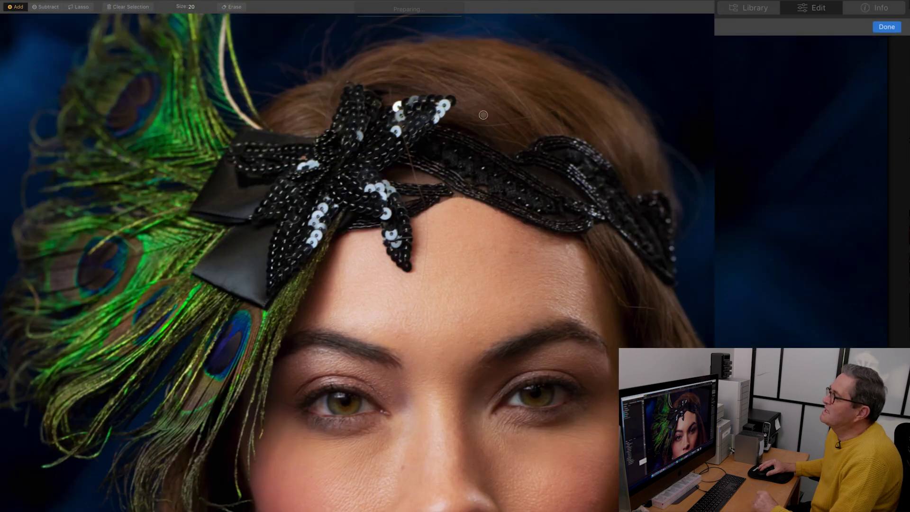
scroll(483, 115, "up", 5)
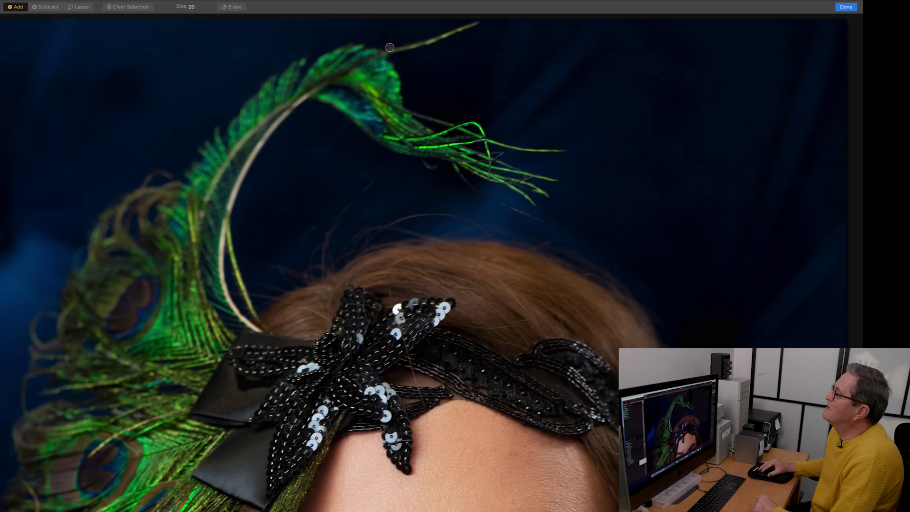
mouse_move(391, 51)
left_mouse_down()
mouse_move(449, 43)
mouse_move(477, 25)
mouse_move(444, 37)
left_mouse_up()
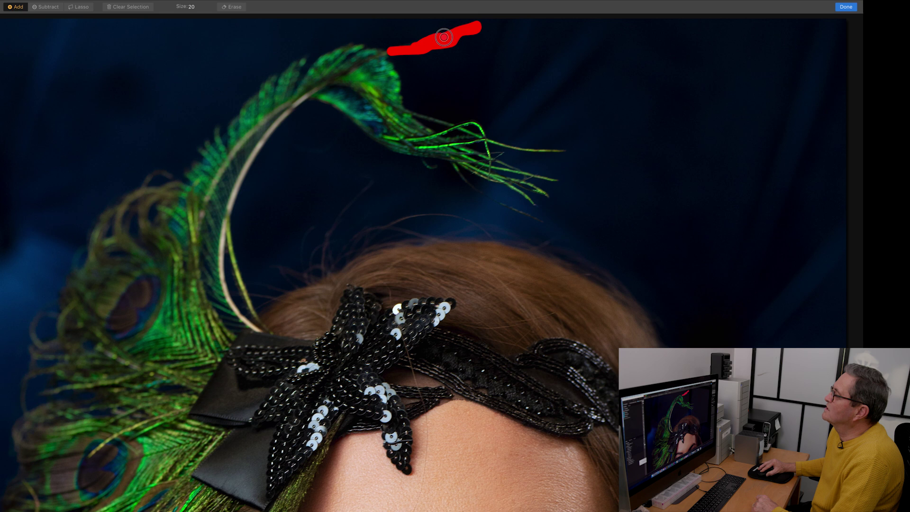
scroll(506, 213, "down", 3)
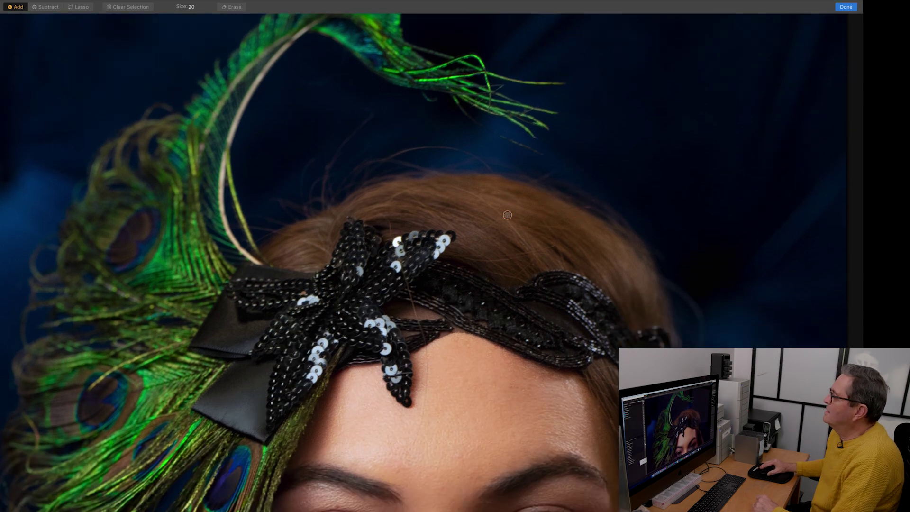
Mark the stray hair down the forehead and the loose hair loop beside the headband, and finish the erase
mouse_move(426, 300)
left_mouse_down()
mouse_move(424, 356)
mouse_move(410, 397)
left_mouse_up()
scroll(411, 361, "down", 10)
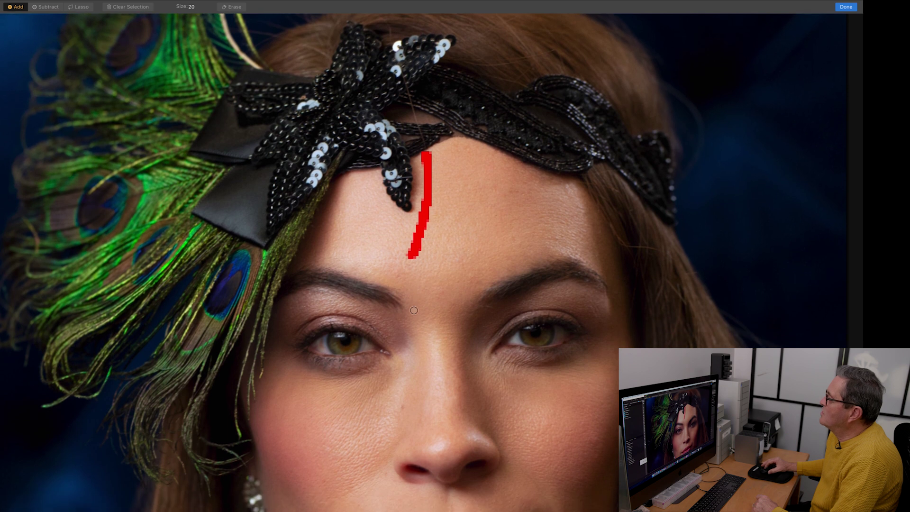
scroll(414, 310, "down", 3)
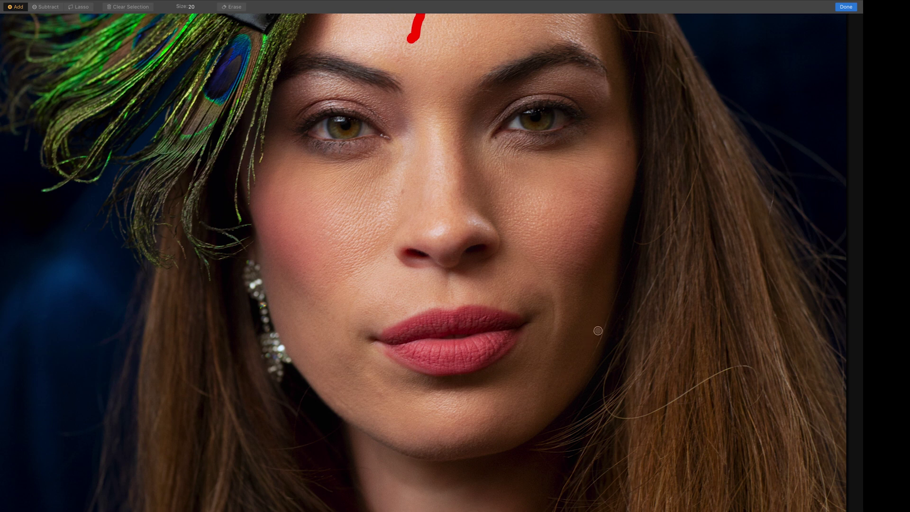
scroll(532, 303, "down", 9)
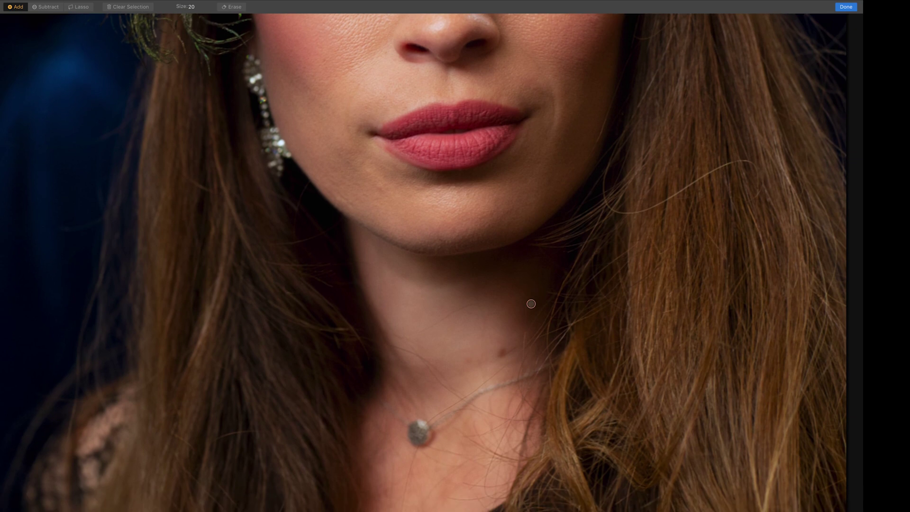
scroll(532, 303, "up", 8)
scroll(531, 303, "up", 10)
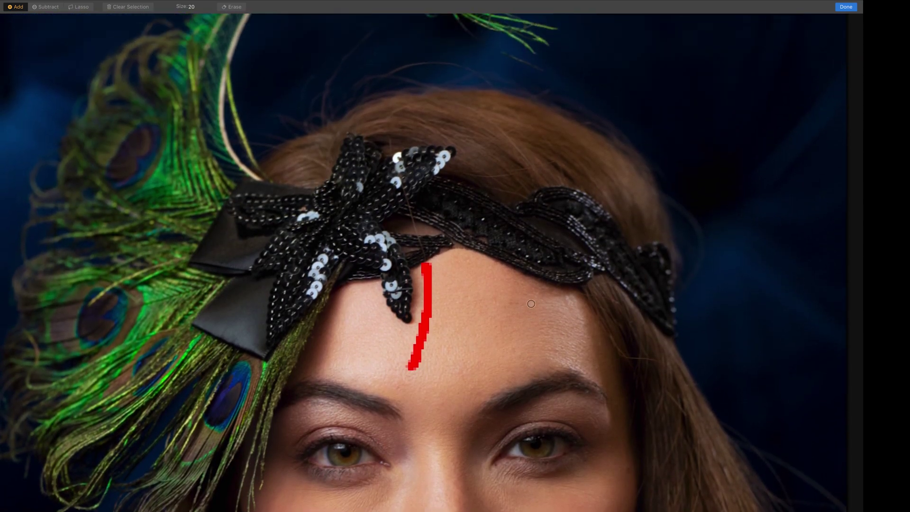
scroll(531, 304, "up", 1)
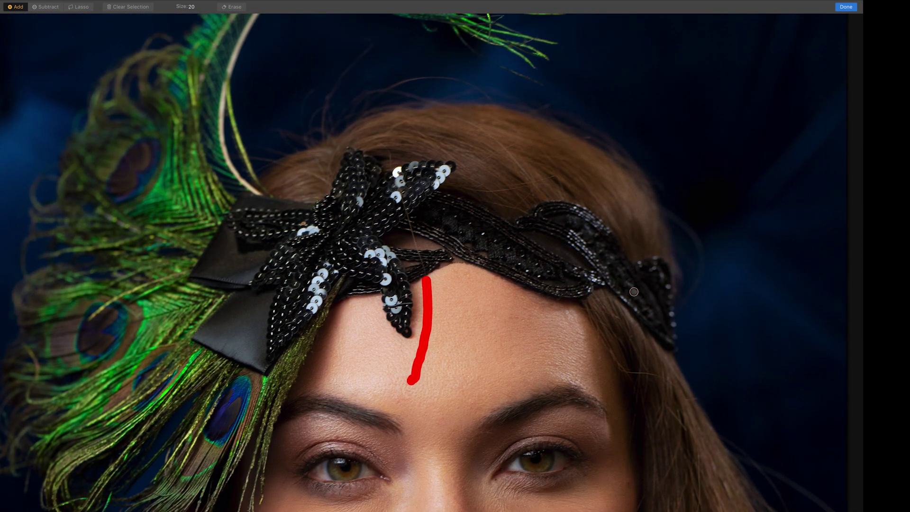
mouse_move(672, 214)
left_mouse_down()
mouse_move(695, 242)
mouse_move(699, 264)
mouse_move(684, 302)
left_mouse_up()
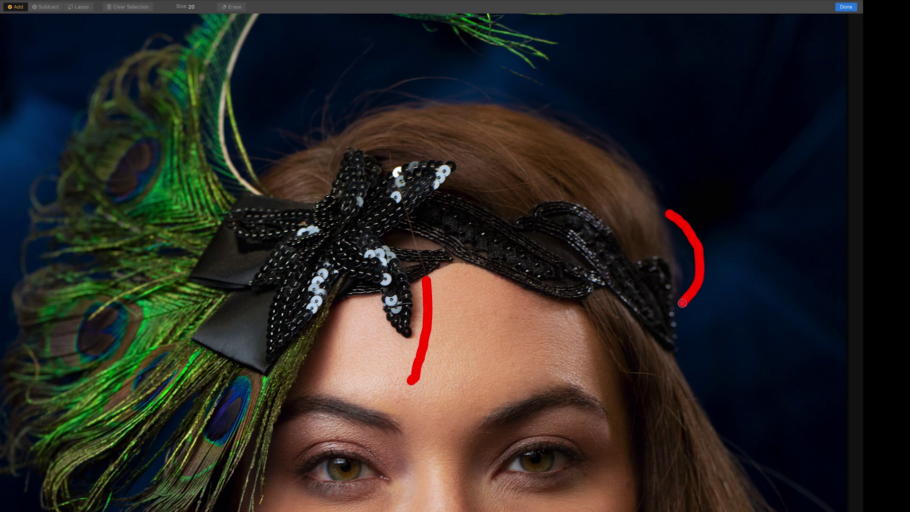
left_click(846, 7)
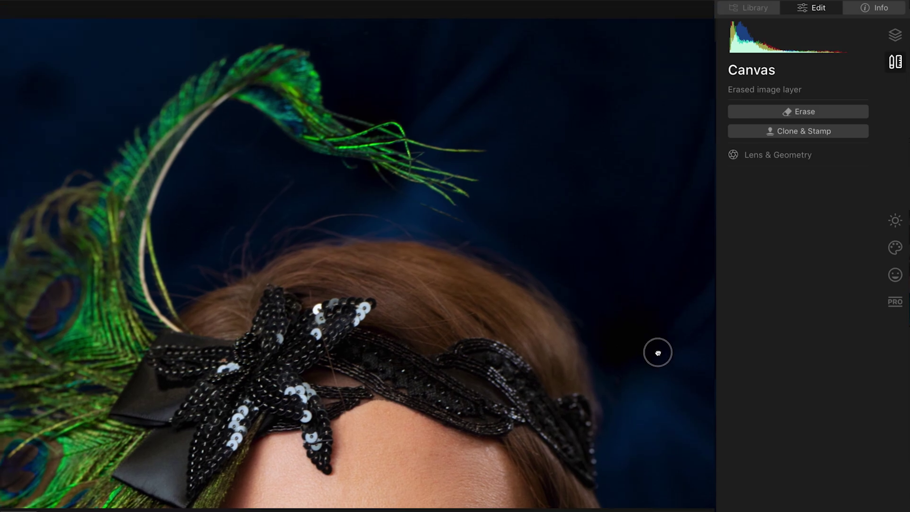
Clone out the pale stray strand curving across the long hair beside the chin with the Clone & Stamp tool
left_click_drag(658, 353, 670, 24)
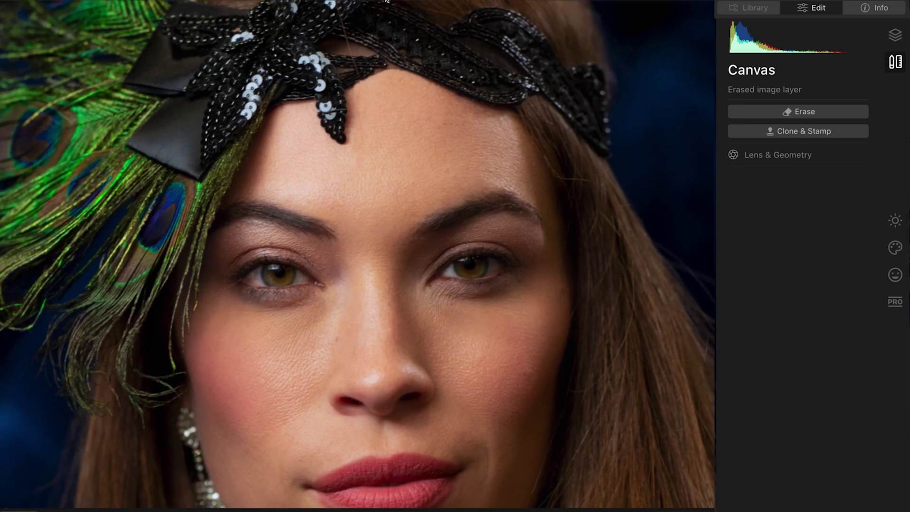
key("ctrl+minus")
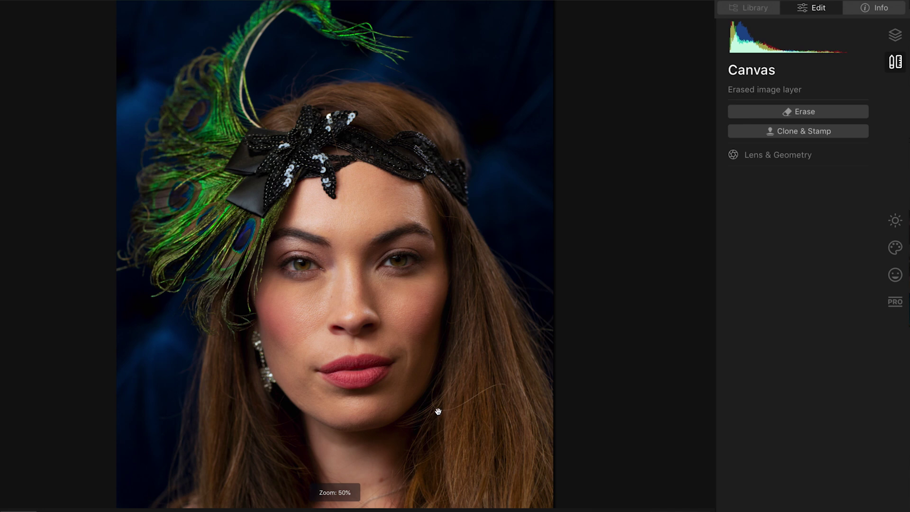
left_click(844, 131)
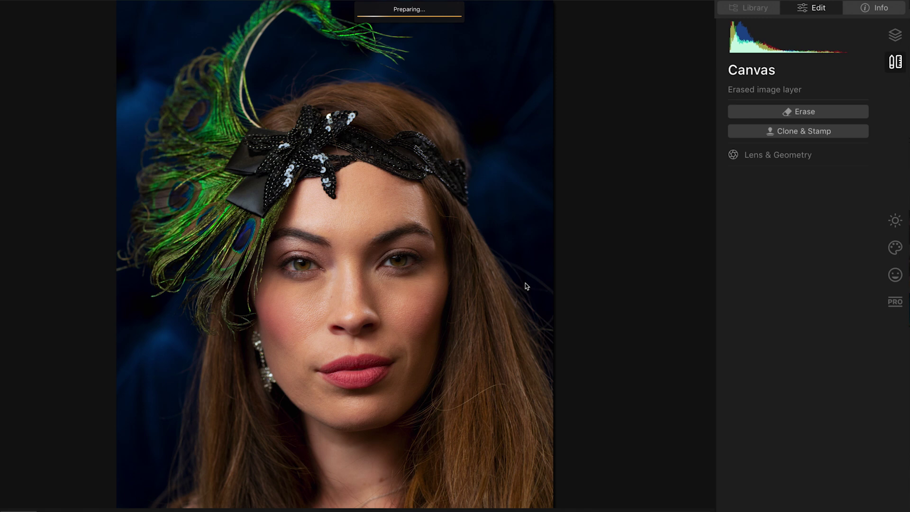
key("super+=")
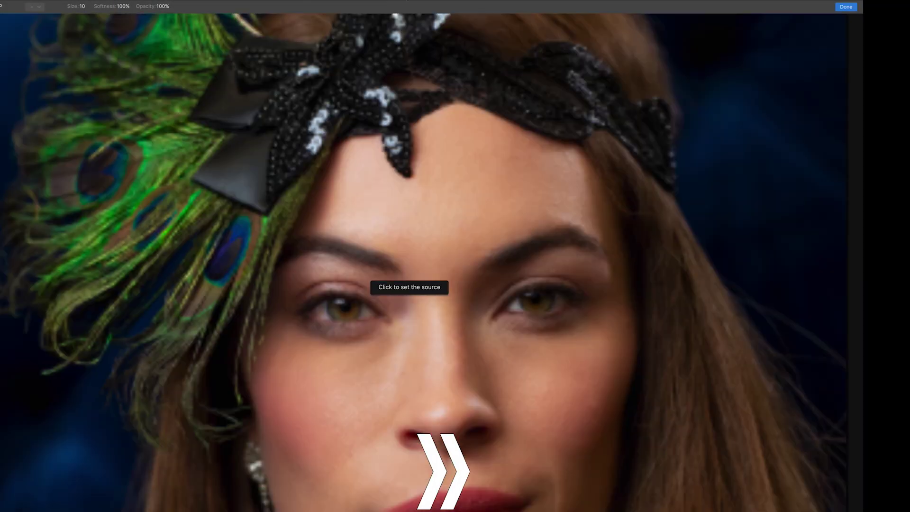
scroll(649, 333, "down", 5)
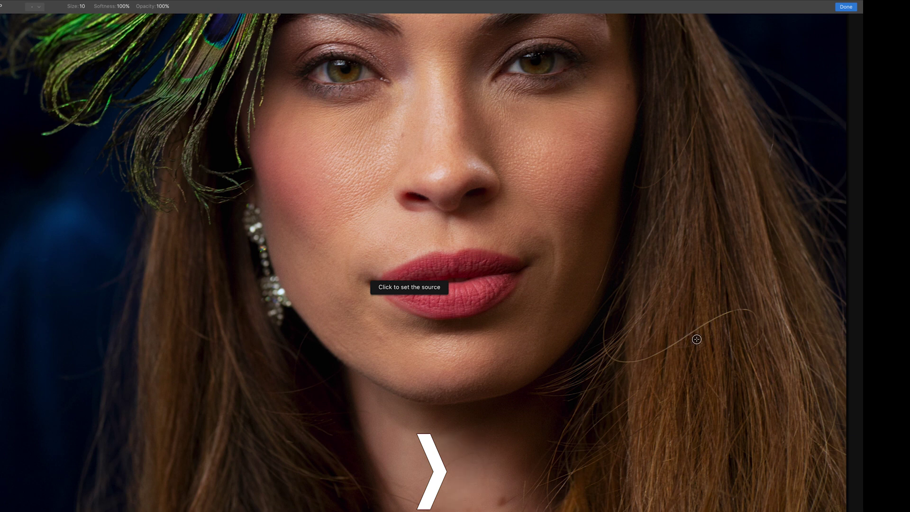
left_click(722, 315)
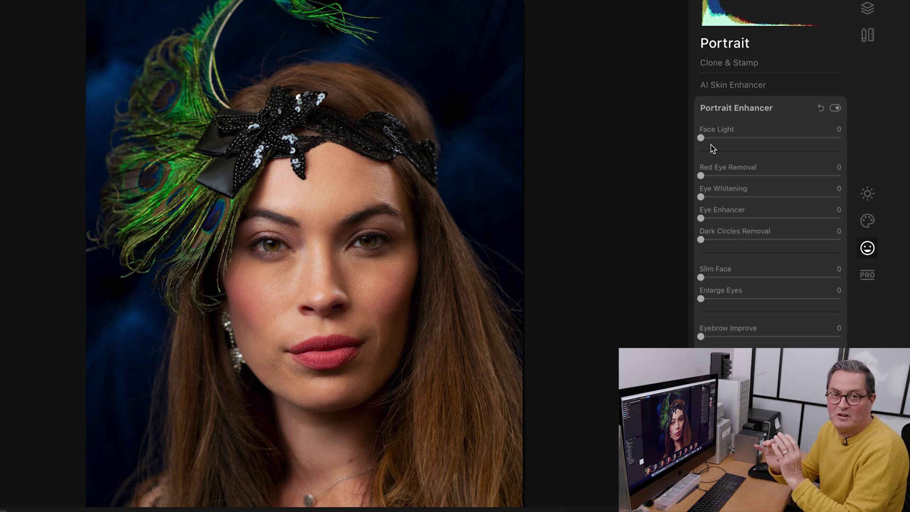
In Portrait Enhancer, set Face Light to 15, Eye Whitening to 16 and Eye Enhancer to 18, and compare before and after
left_click_drag(701, 139, 724, 136)
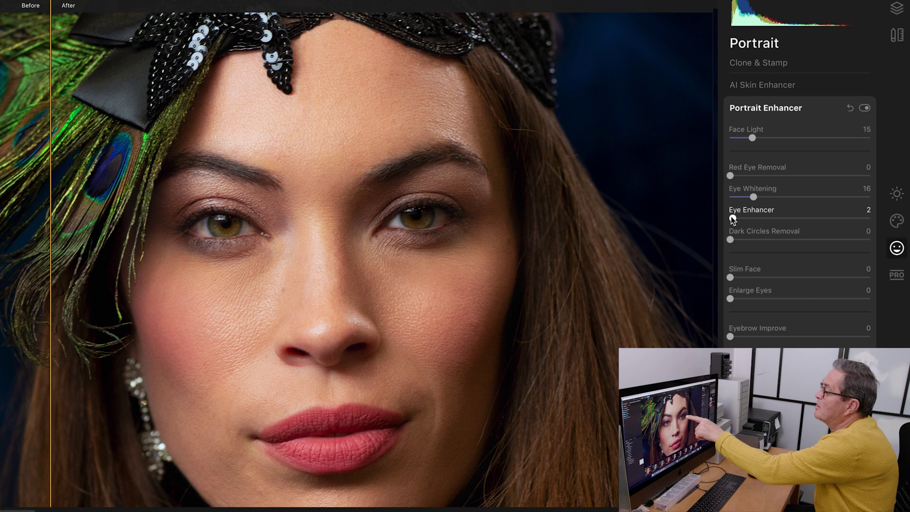
left_click_drag(733, 219, 756, 219)
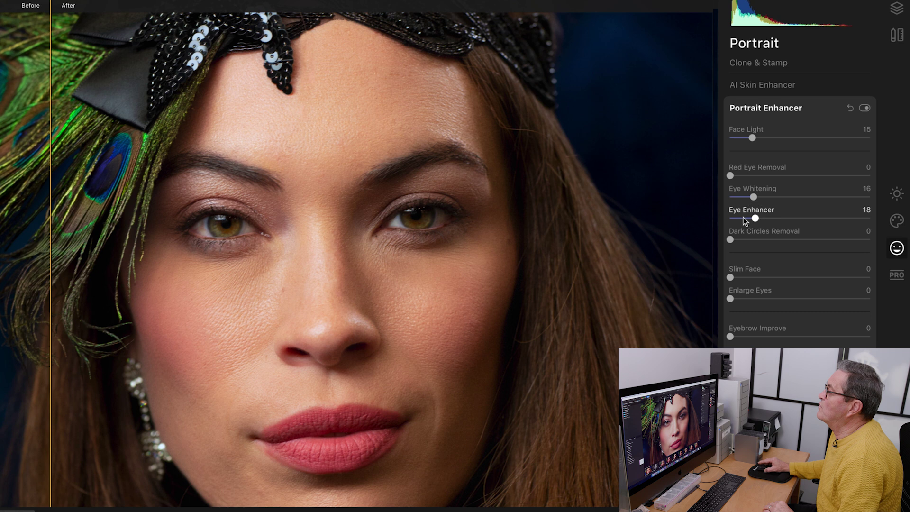
left_click_drag(50, 5, 354, 15)
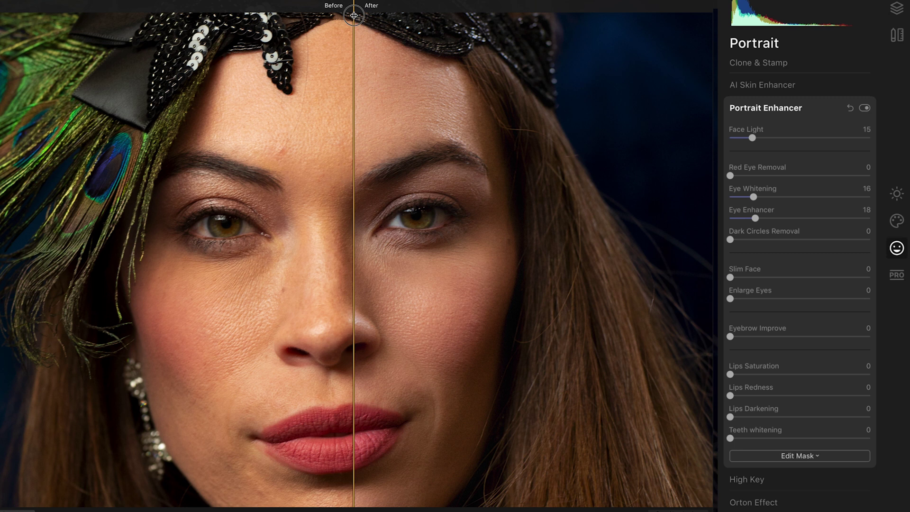
left_click_drag(354, 15, 133, 15)
Set Dark Circles Removal to 8, Enlarge Eyes to 2 and Eyebrow Improve to 30 in Portrait Enhancer
left_click_drag(730, 241, 742, 241)
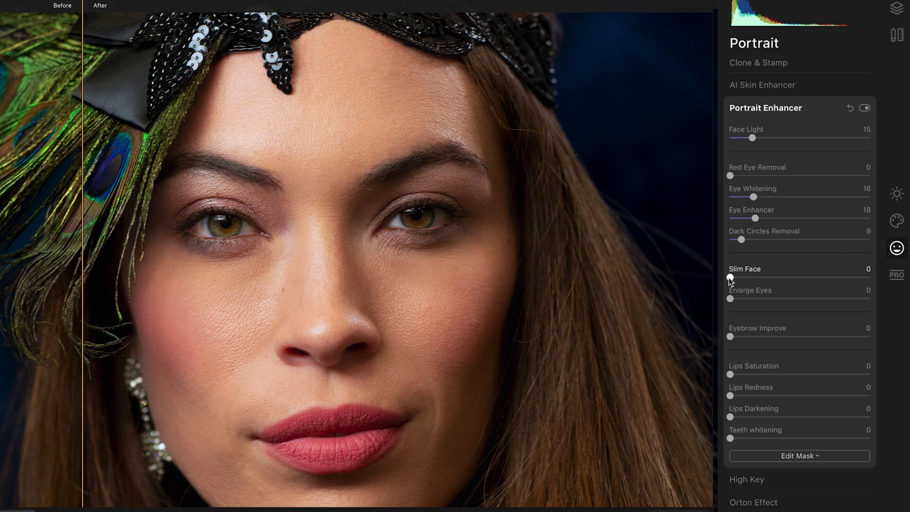
left_click_drag(730, 278, 739, 297)
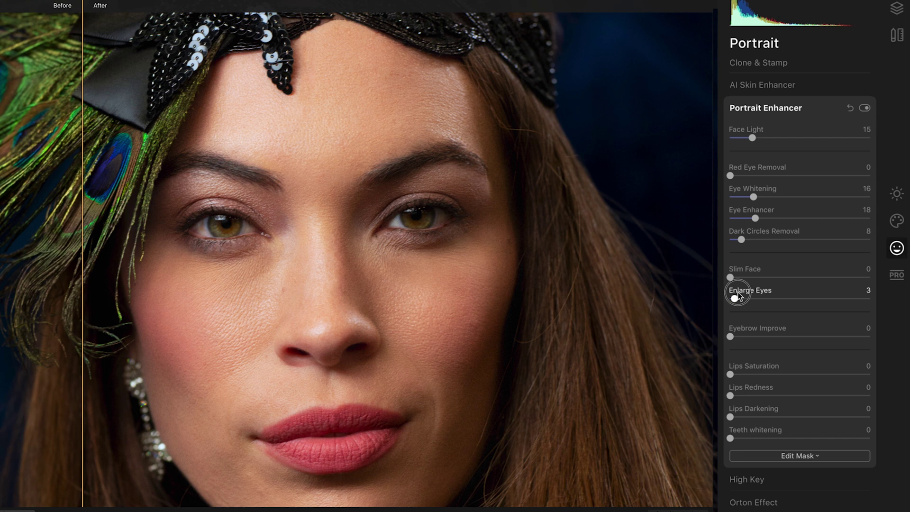
left_click_drag(738, 295, 738, 296)
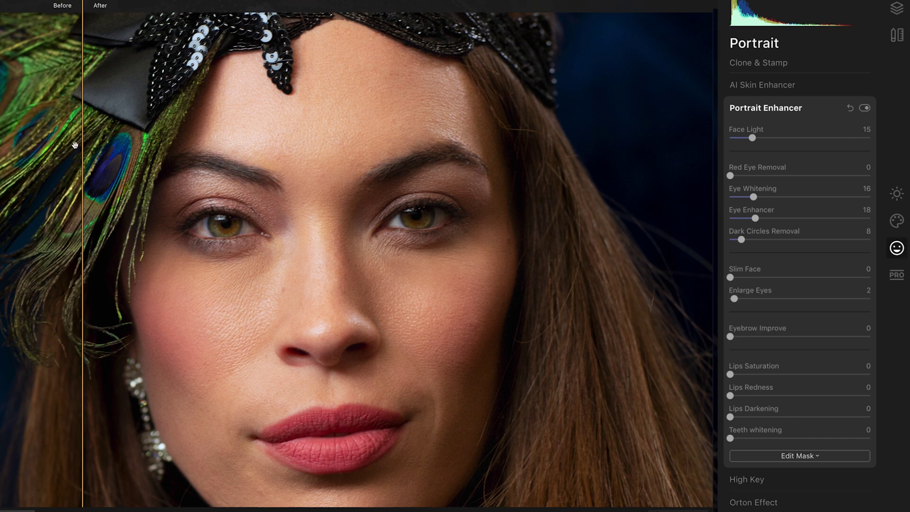
left_click_drag(83, 7, 49, 57)
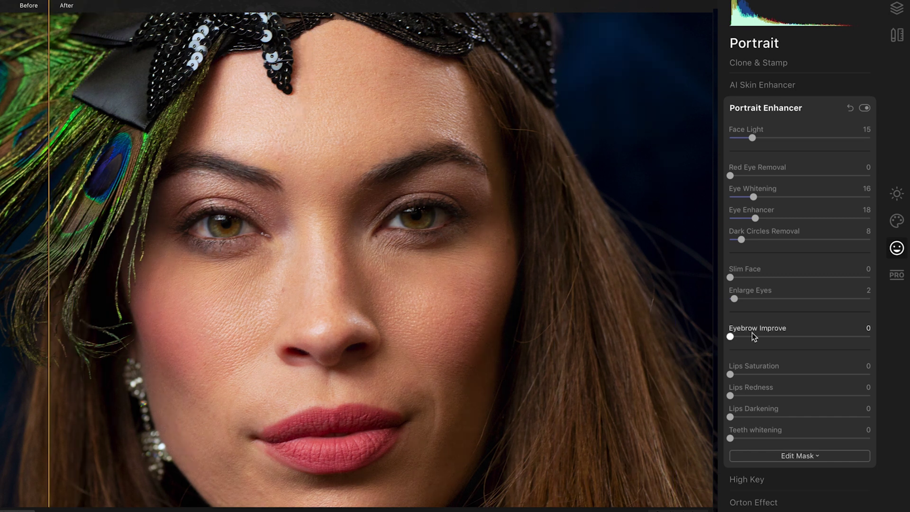
left_click_drag(731, 336, 774, 337)
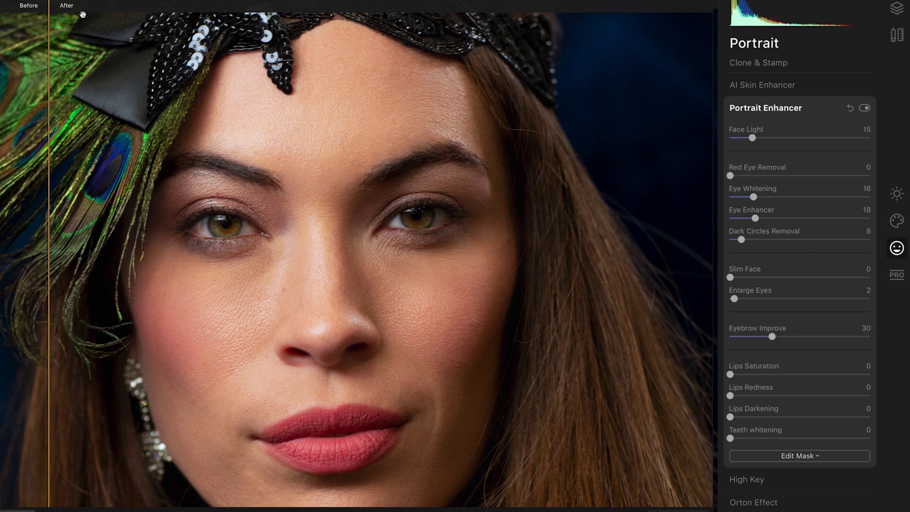
mouse_move(45, 4)
left_mouse_down()
mouse_move(504, 5)
mouse_move(50, 5)
left_mouse_up()
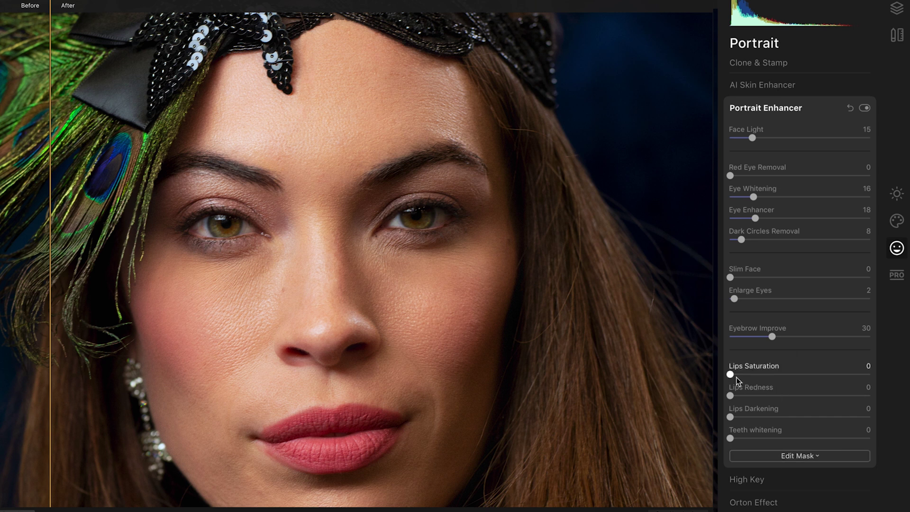
Enhance the lips with Lips Saturation 19, Lips Redness 31 and Lips Darkening 38, and end the before/after comparison
left_click_drag(730, 375, 743, 375)
left_click_drag(730, 396, 775, 392)
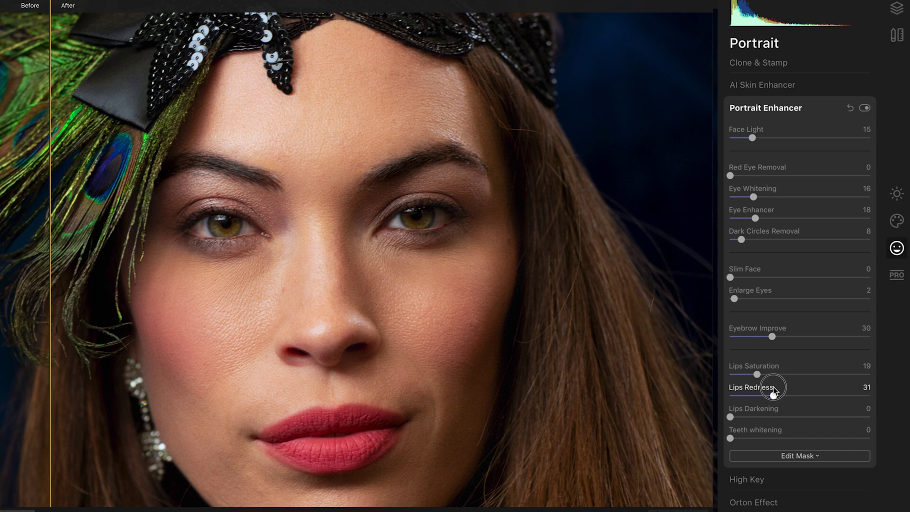
left_click_drag(731, 418, 788, 416)
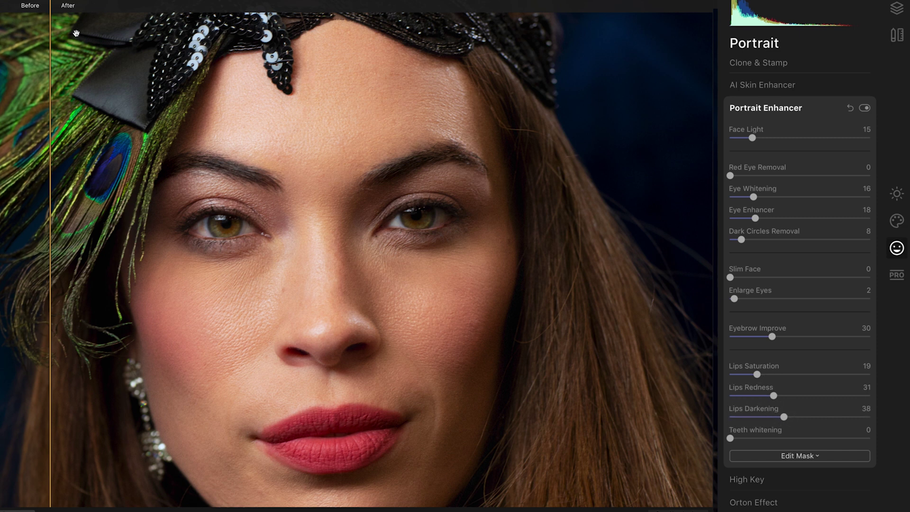
left_click_drag(49, 2, 1, 5)
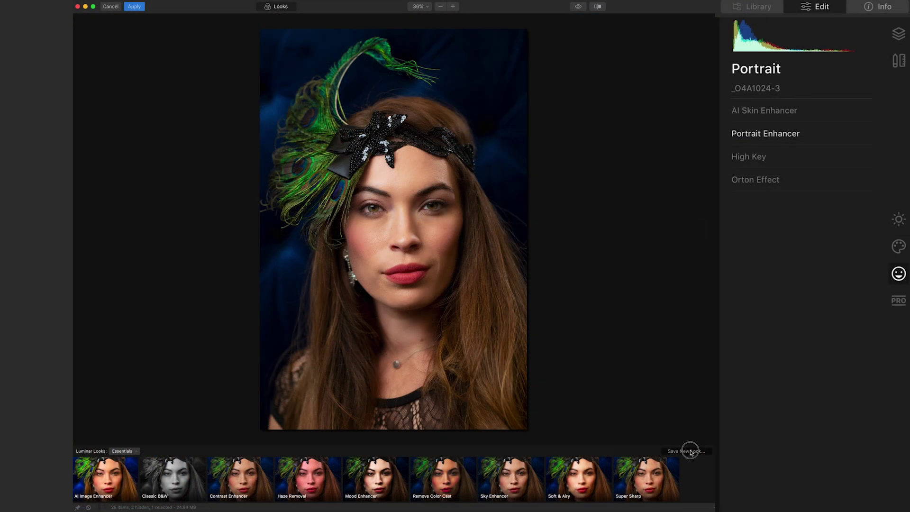
Save the current edits as a new Luminar Look named Peacock 1
left_click(691, 451)
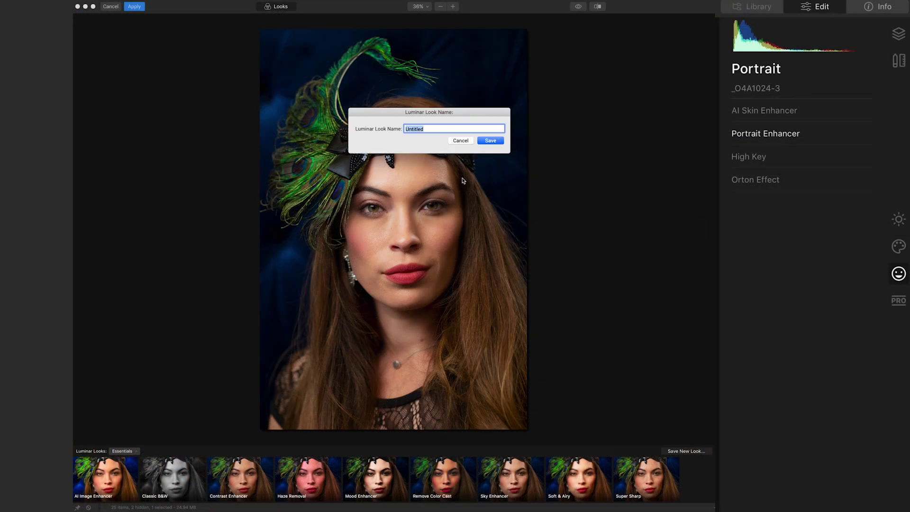
type("Peacock 1")
left_click(489, 141)
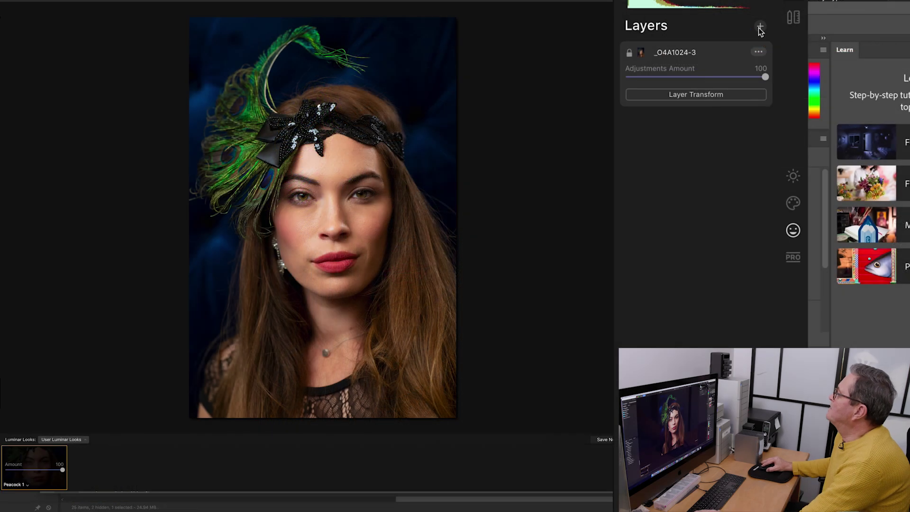
Add a new adjustment layer above the photo and show the Portrait collection of Luminar Looks
left_click(761, 26)
left_click(791, 46)
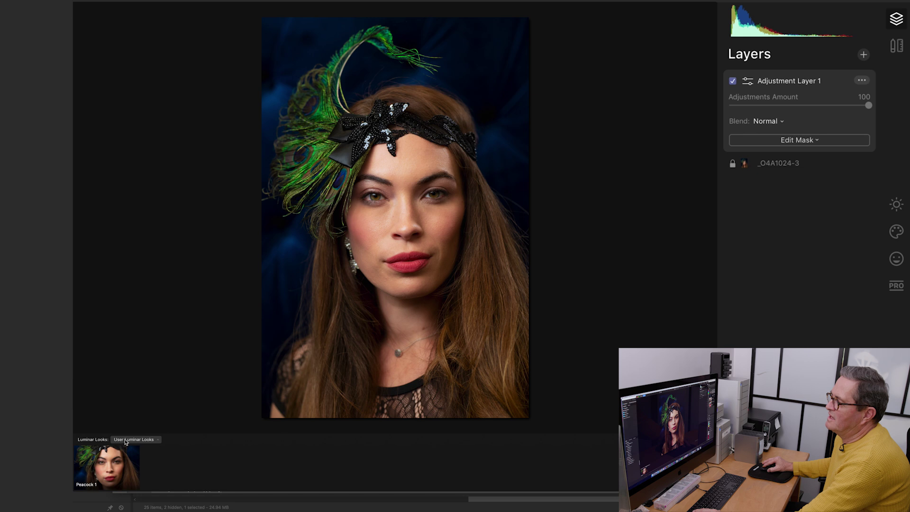
left_click(134, 440)
left_click(253, 327)
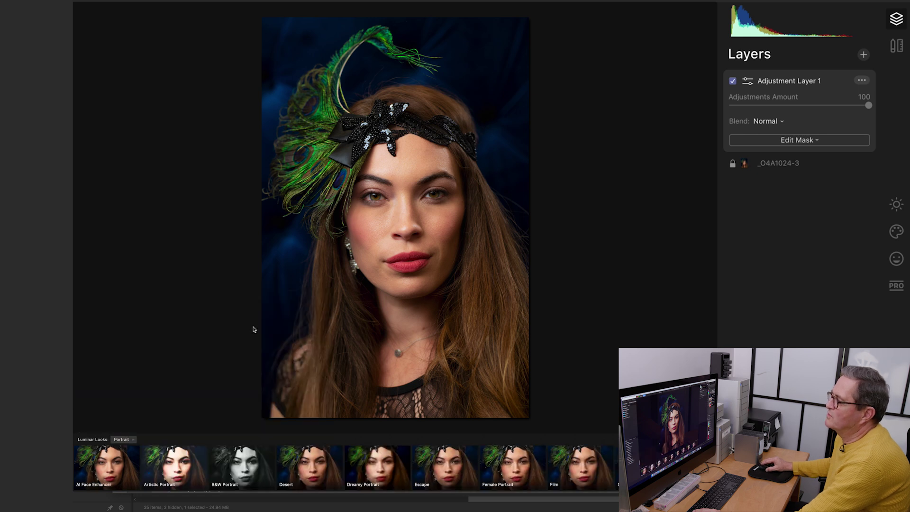
Try the AI Face Enhancer portrait look on the adjustment layer
left_click(108, 469)
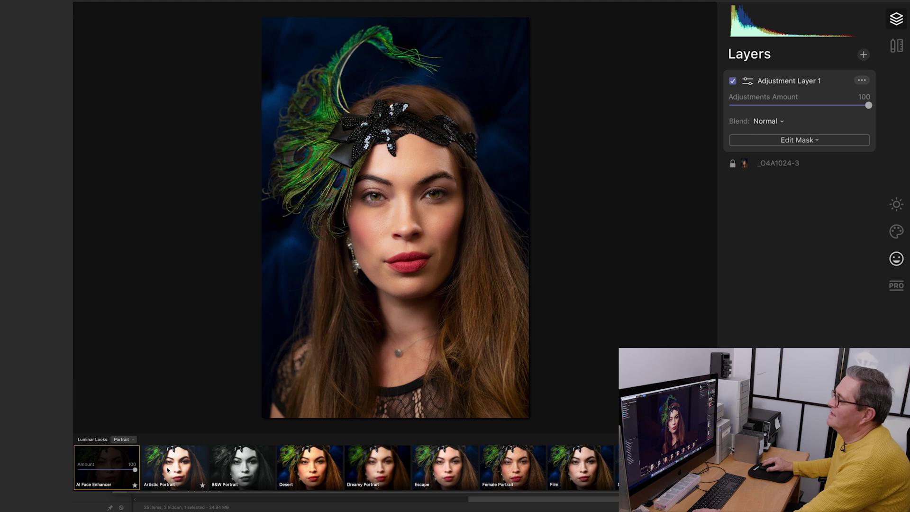
left_click_drag(135, 470, 174, 464)
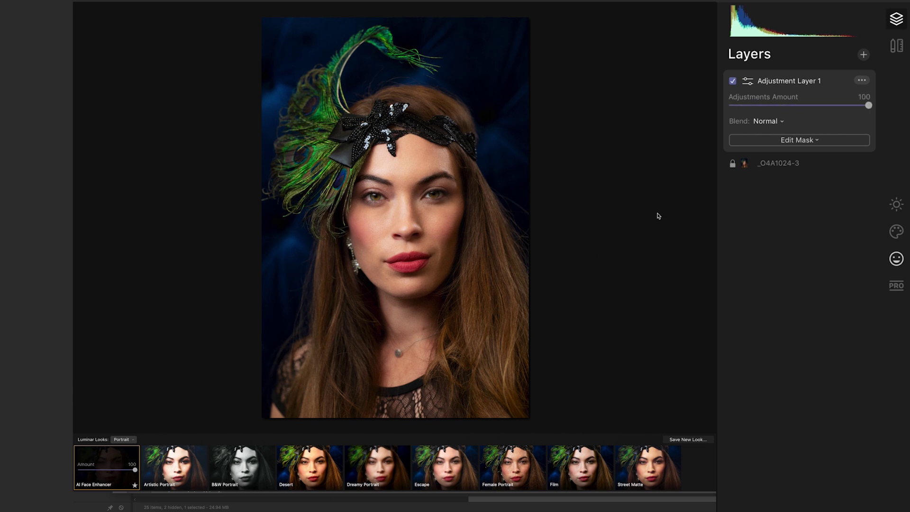
mouse_move(868, 105)
left_mouse_down()
mouse_move(789, 107)
mouse_move(868, 105)
left_mouse_up()
Apply the B&W Portrait look with the layer's Adjustments Amount at 19 and save it as a new look named Peacock 2
left_click(235, 469)
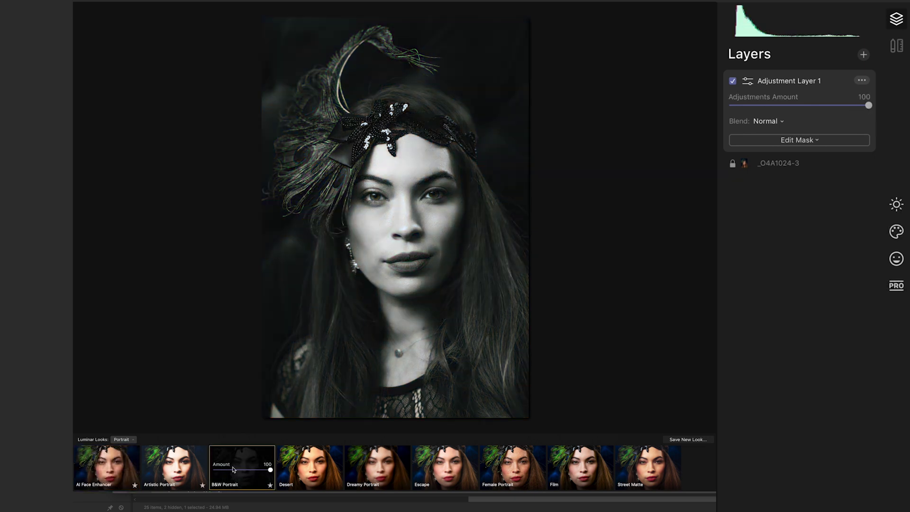
left_click_drag(869, 106, 757, 105)
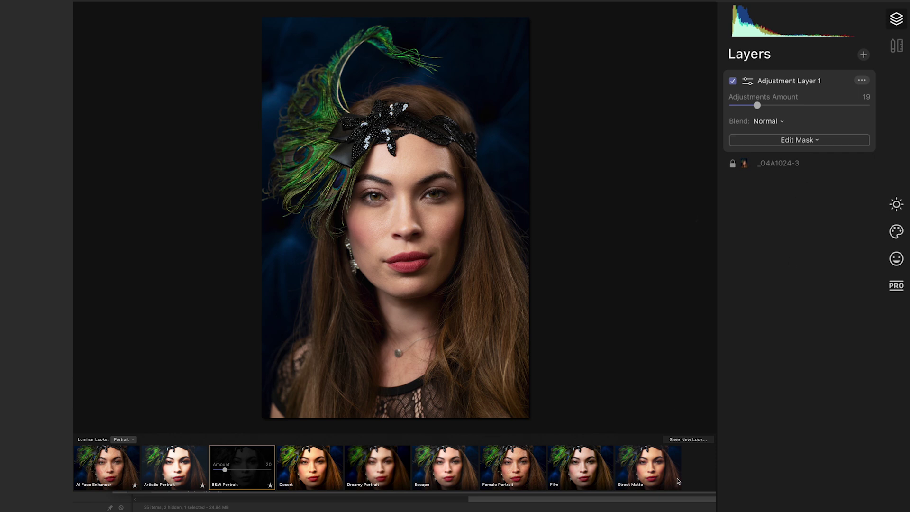
left_click(695, 440)
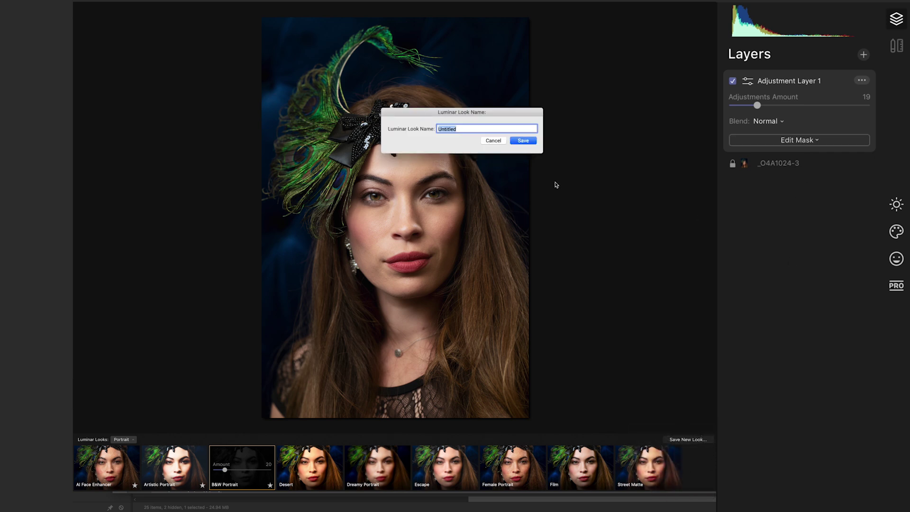
type("Peacock 2")
left_click(523, 141)
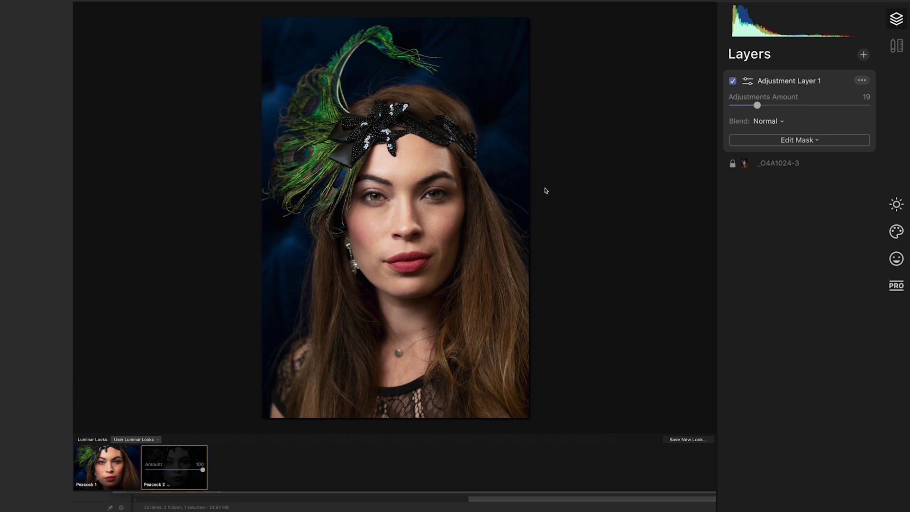
Switch from the user looks back to the Portrait collection of Luminar Looks
left_click(146, 440)
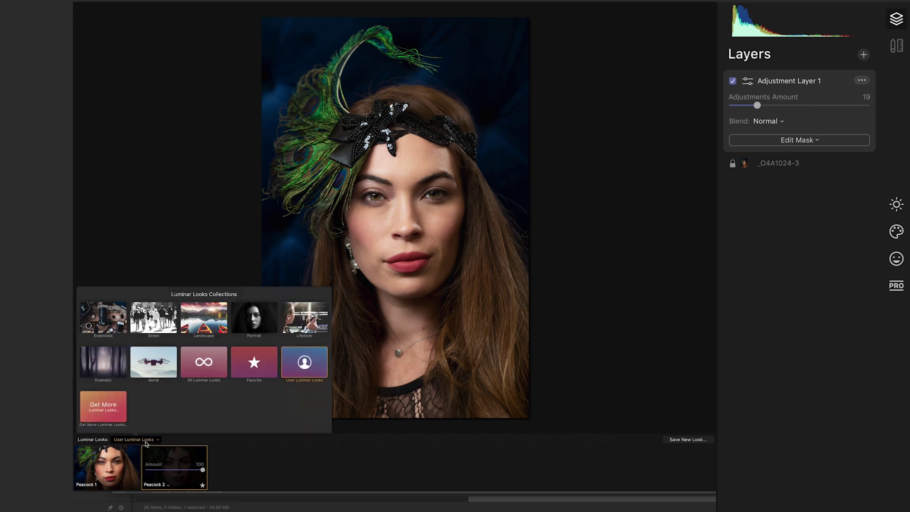
left_click(254, 316)
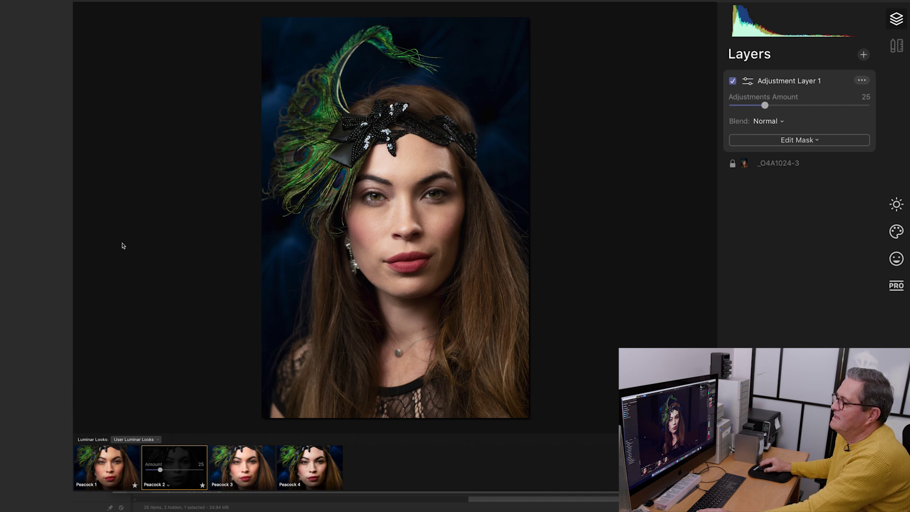
Compare the saved looks Peacock 1 and Peacock 2 on the portrait, and raise the Amount of Peacock 2
left_click(102, 465)
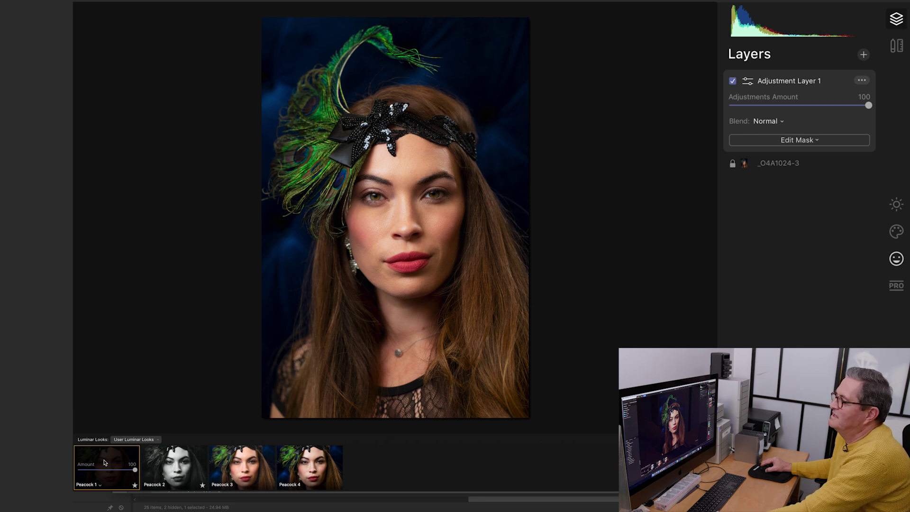
left_click(164, 470)
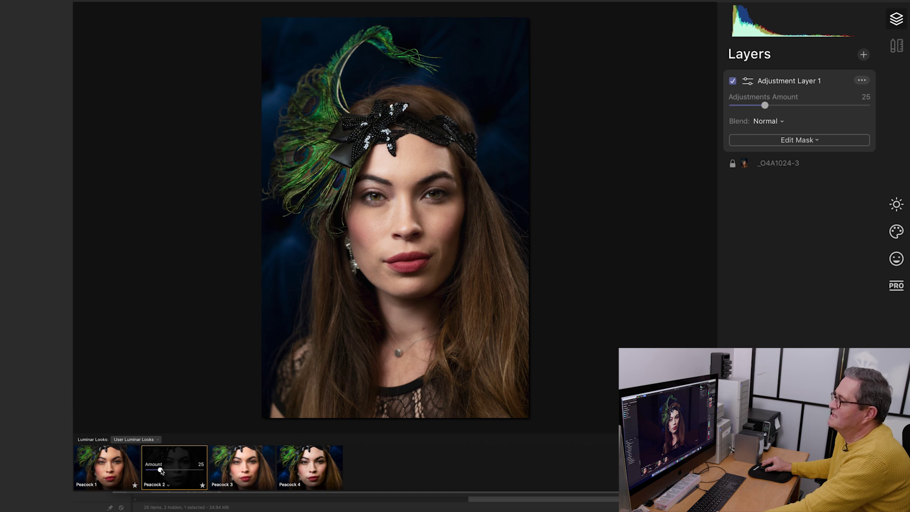
left_click_drag(161, 470, 172, 470)
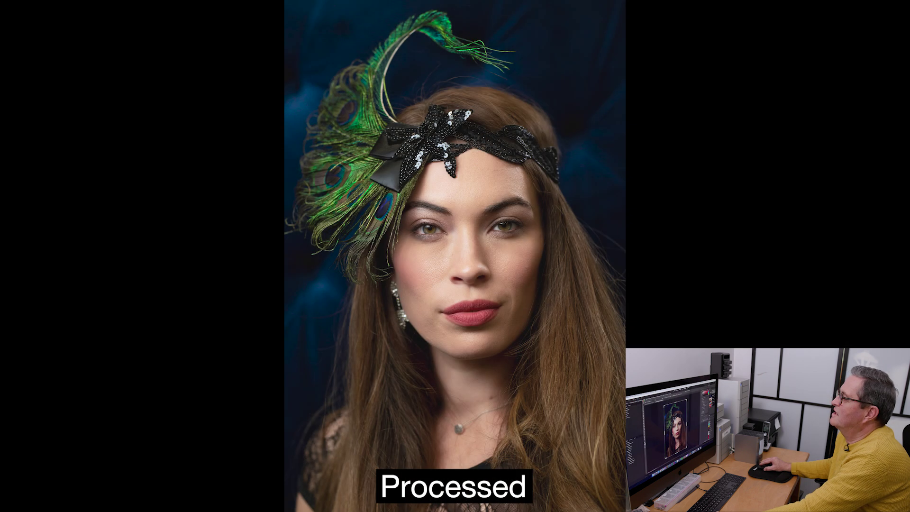